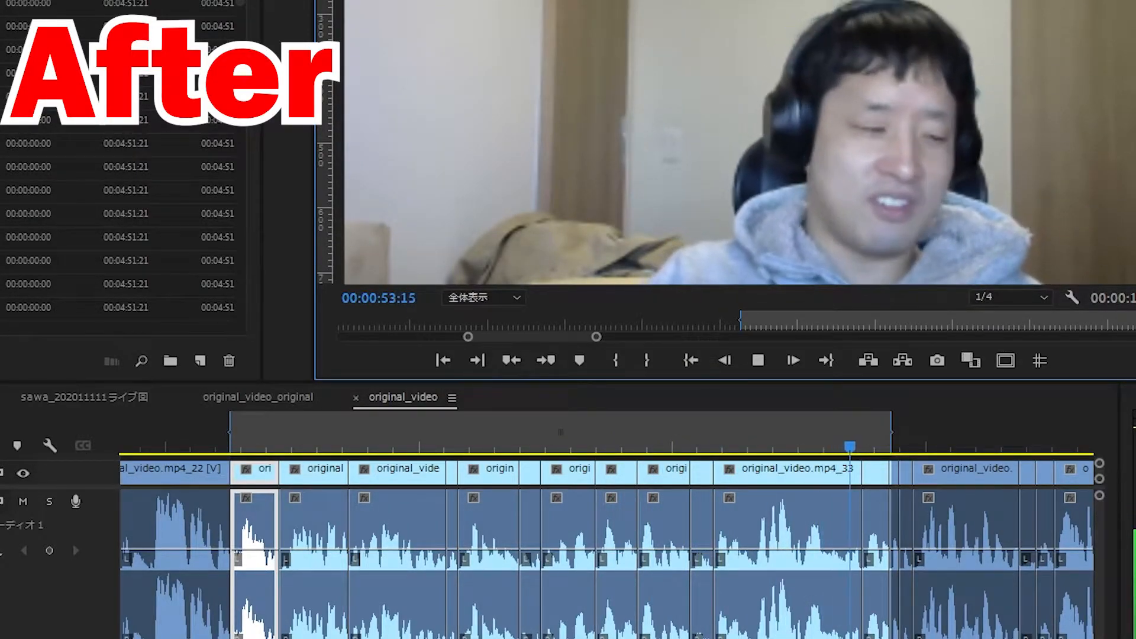
{"action": "key", "text": "space"}
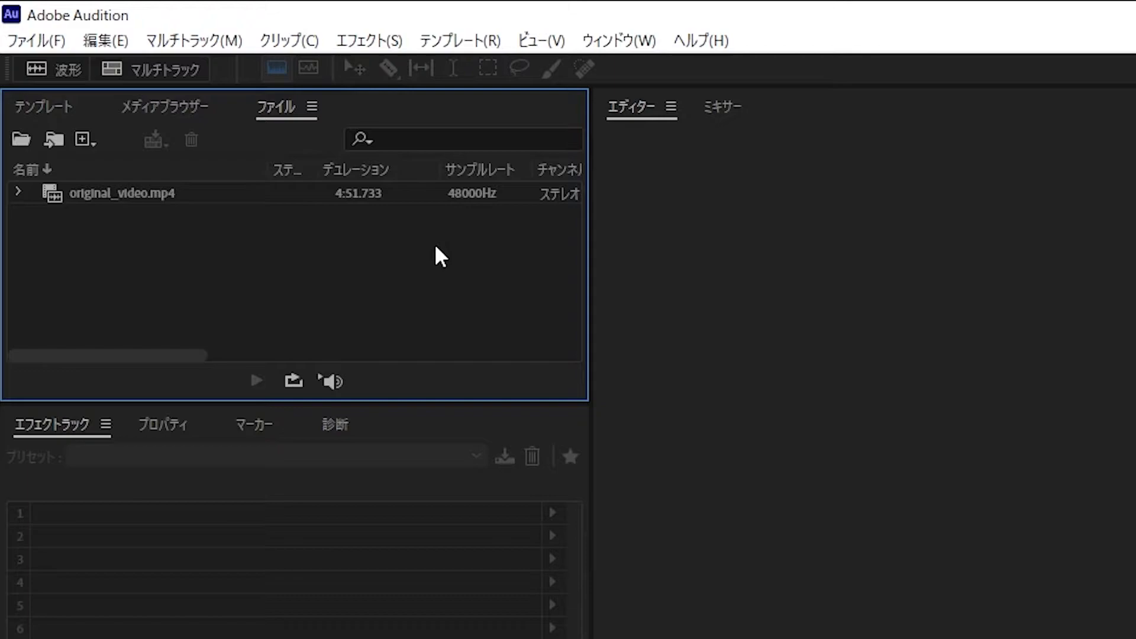
Open original_video.mp4 in the waveform editor and choose Mark Audio (オーディオをマーク) as its diagnostics effect.
{"action": "double_click", "coordinate": [169, 195]}
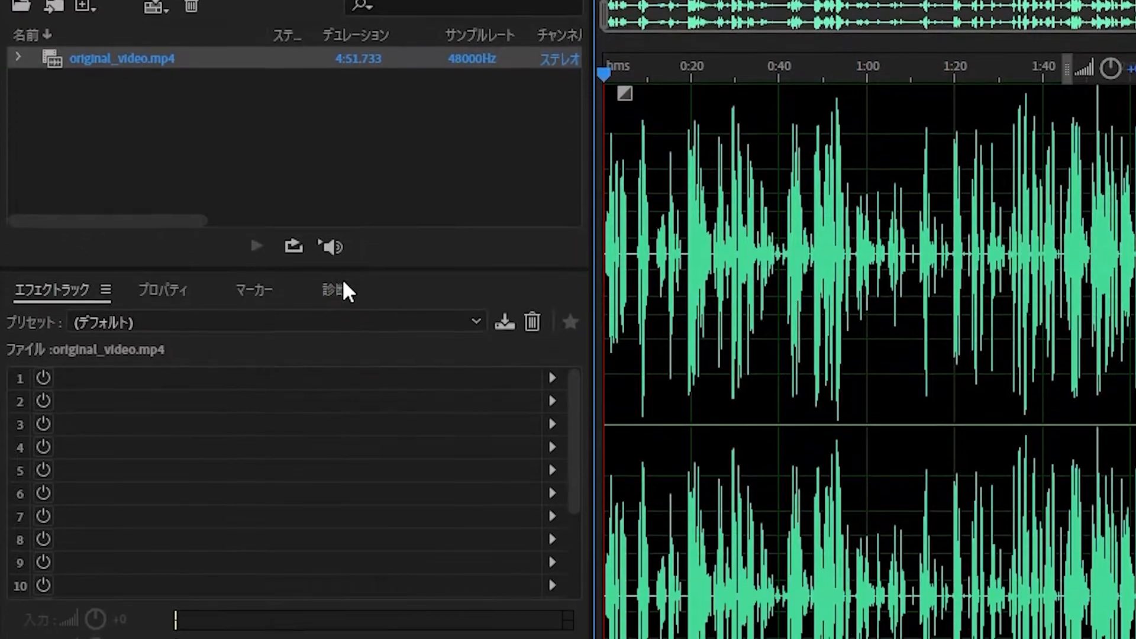
{"action": "left_click", "coordinate": [337, 426]}
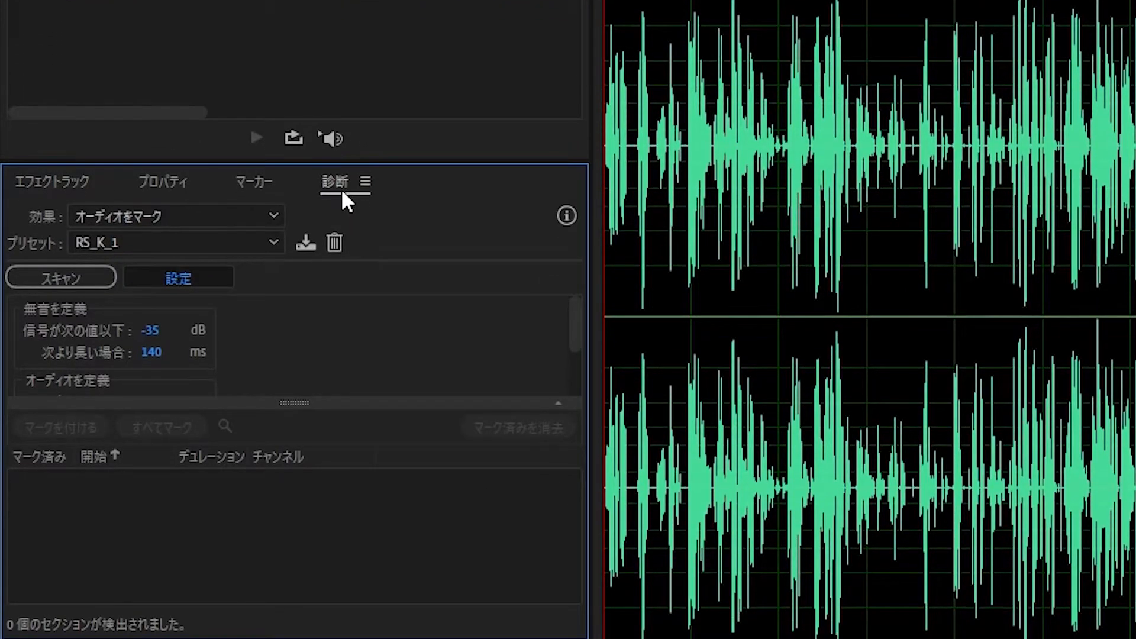
{"action": "left_click", "coordinate": [161, 216]}
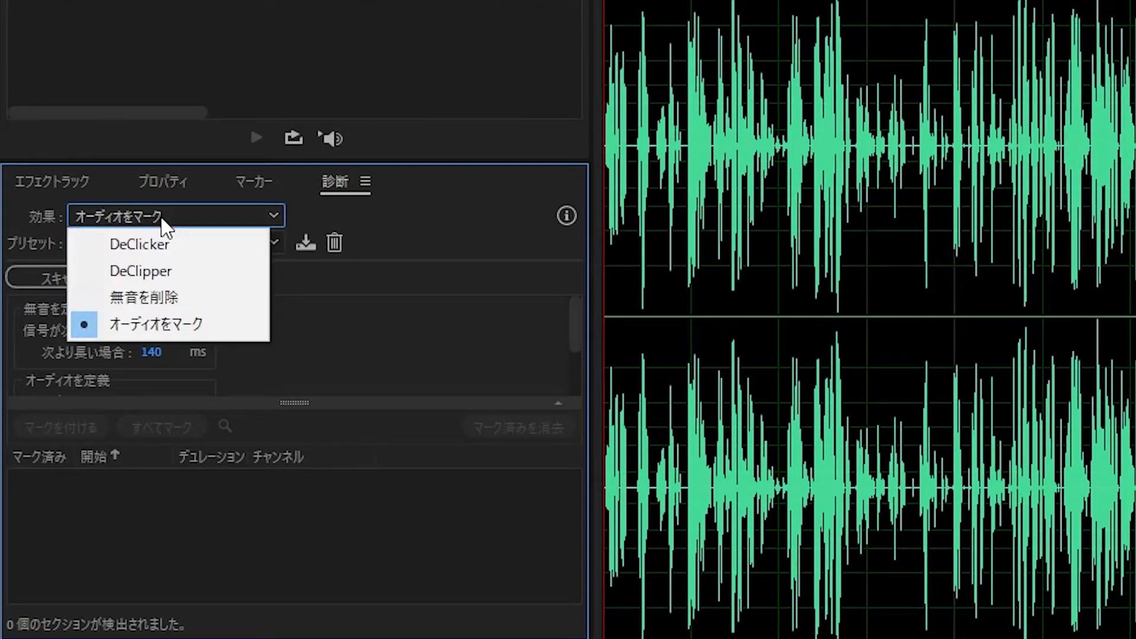
{"action": "left_click", "coordinate": [168, 329]}
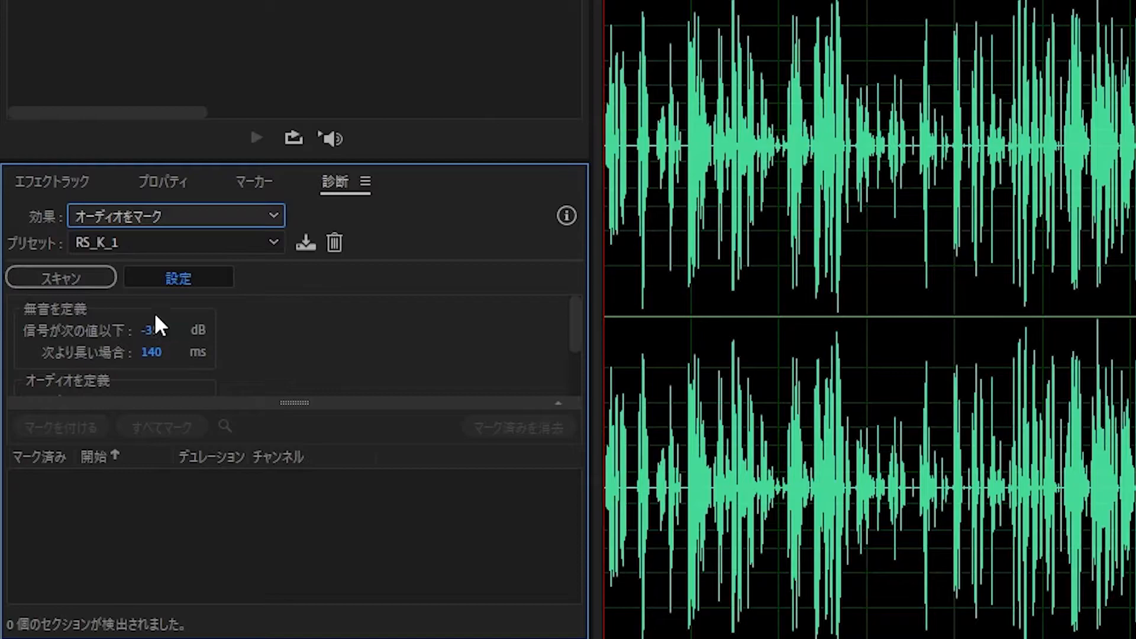
Scan original_video.mp4 for audio sections, mark all detected sections, and show the resulting marker list.
{"action": "left_click", "coordinate": [96, 274]}
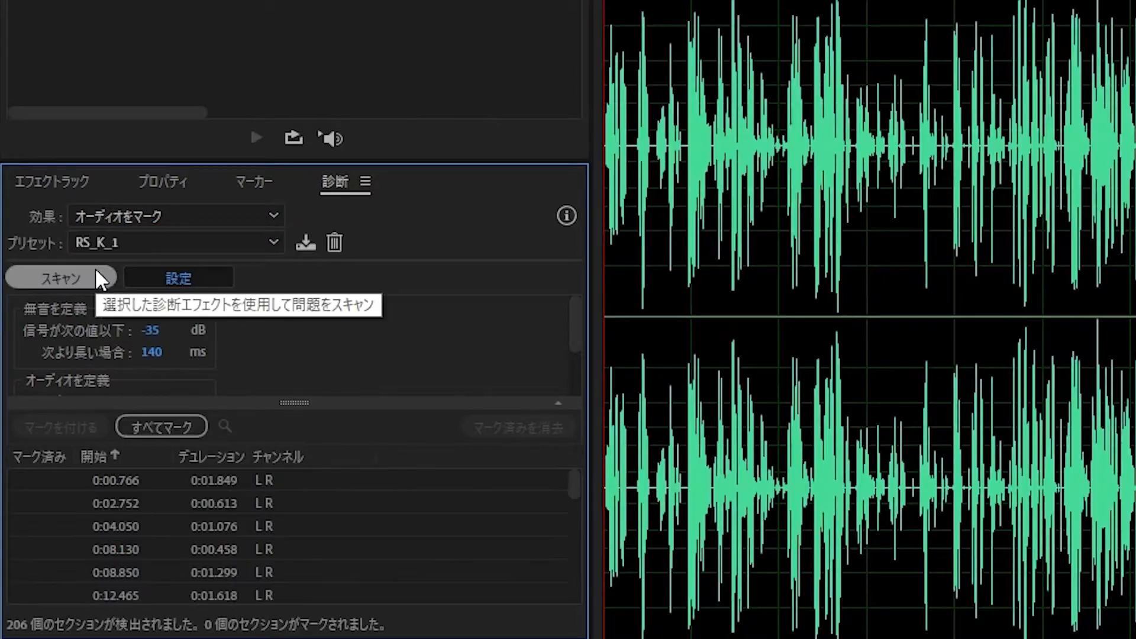
{"action": "left_click", "coordinate": [152, 435]}
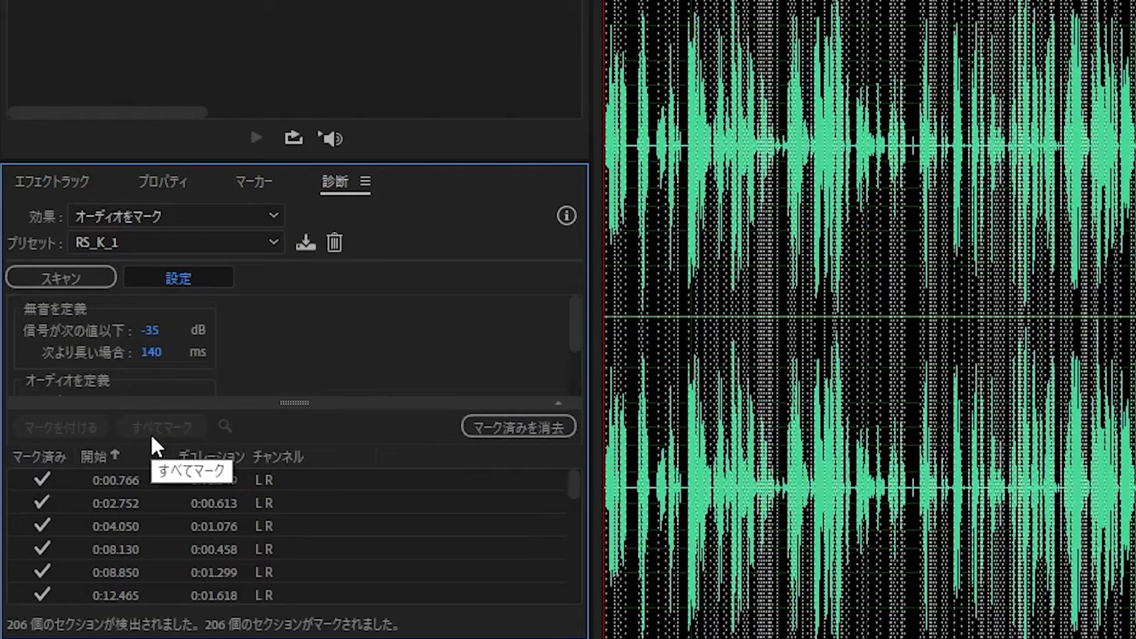
{"action": "left_click", "coordinate": [243, 189]}
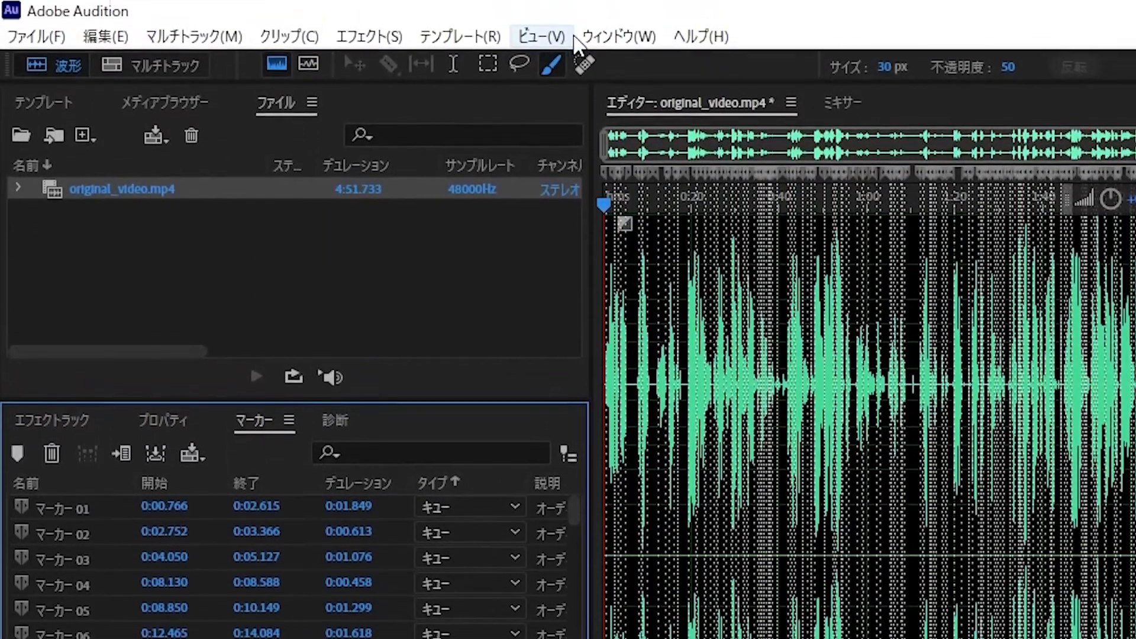
Open the MarkarAdjuster extension and set Expand Forth Sec to 0.5 and Gap Sec to 0.1, keeping the Cue type.
{"action": "left_click", "coordinate": [599, 47]}
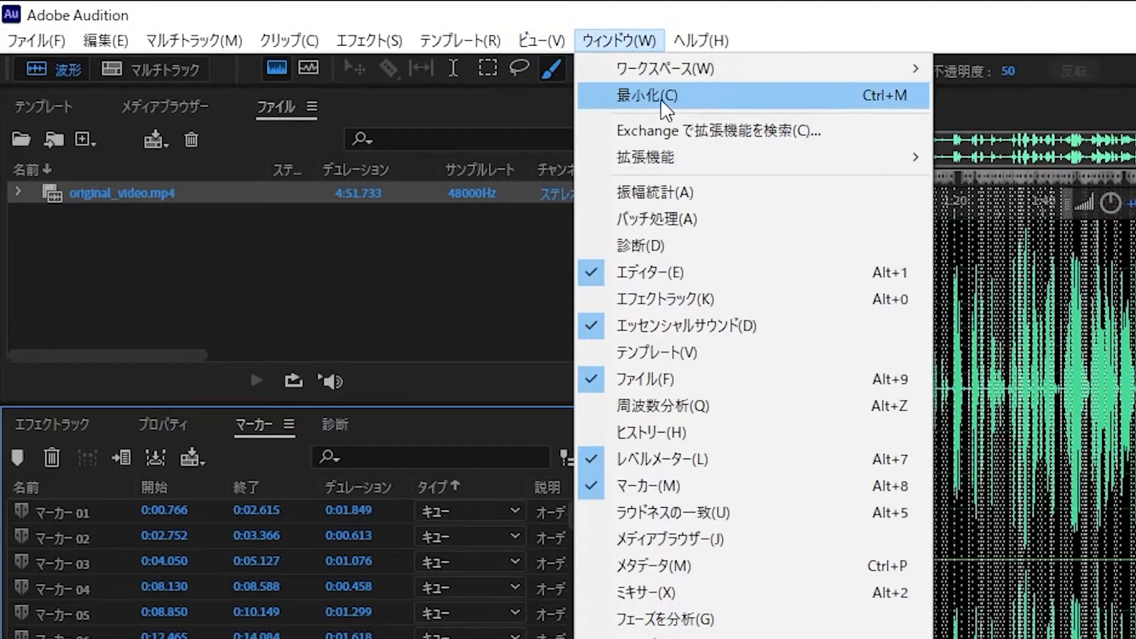
{"action": "mouse_move", "coordinate": [690, 148]}
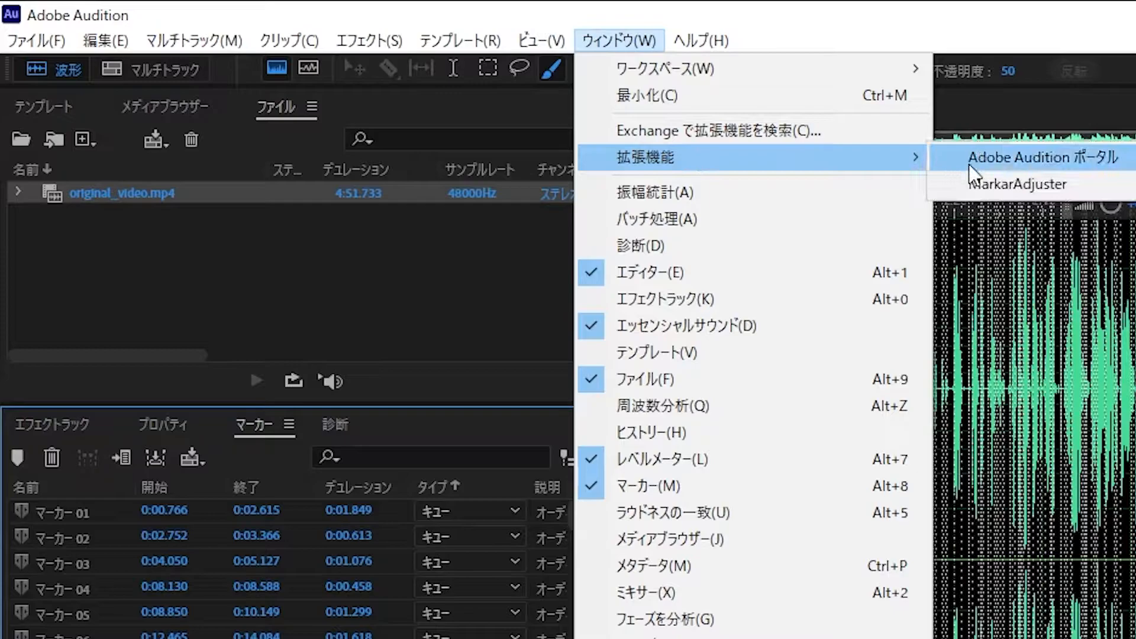
{"action": "left_click", "coordinate": [950, 181]}
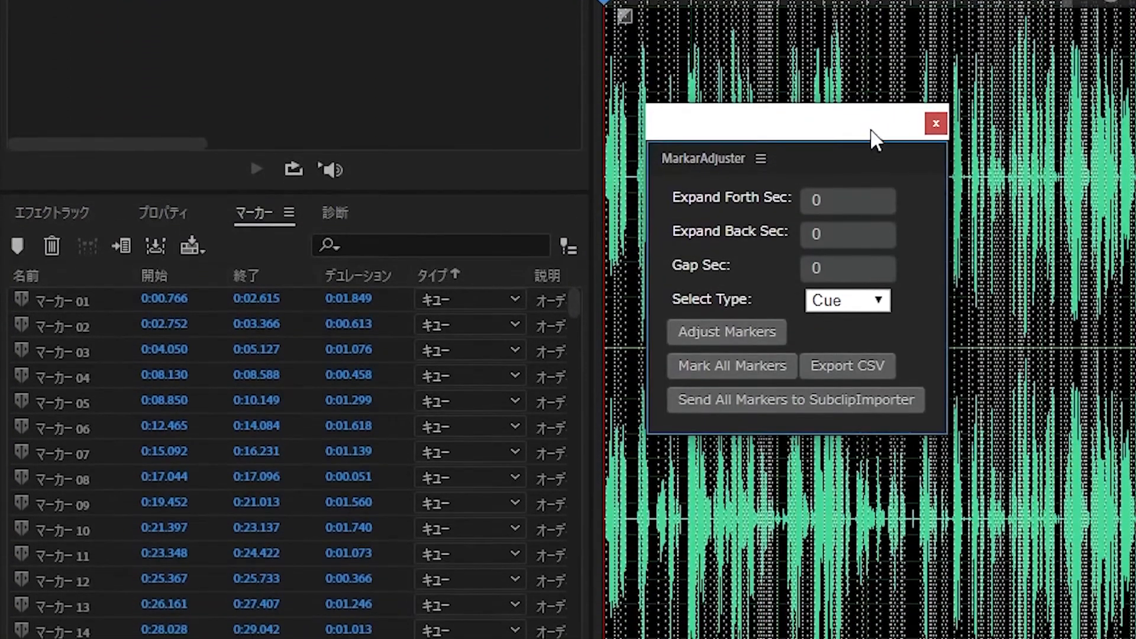
{"action": "left_click", "coordinate": [847, 208]}
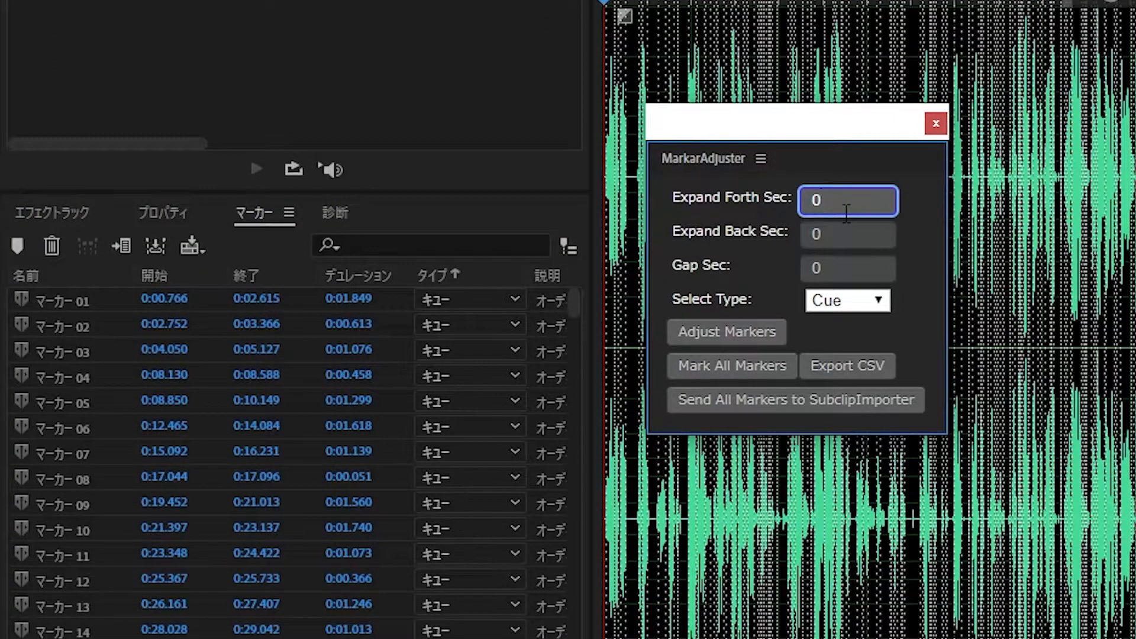
{"action": "type", "text": "0.5"}
{"action": "key", "text": "Tab"}
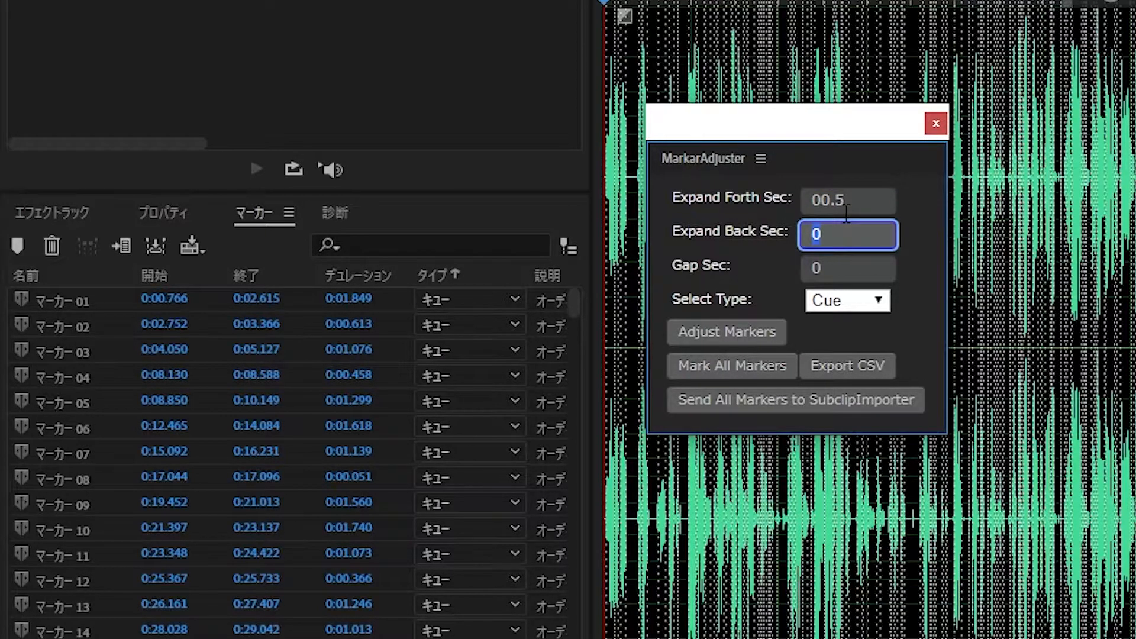
{"action": "key", "text": "Tab"}
{"action": "type", "text": "0.1"}
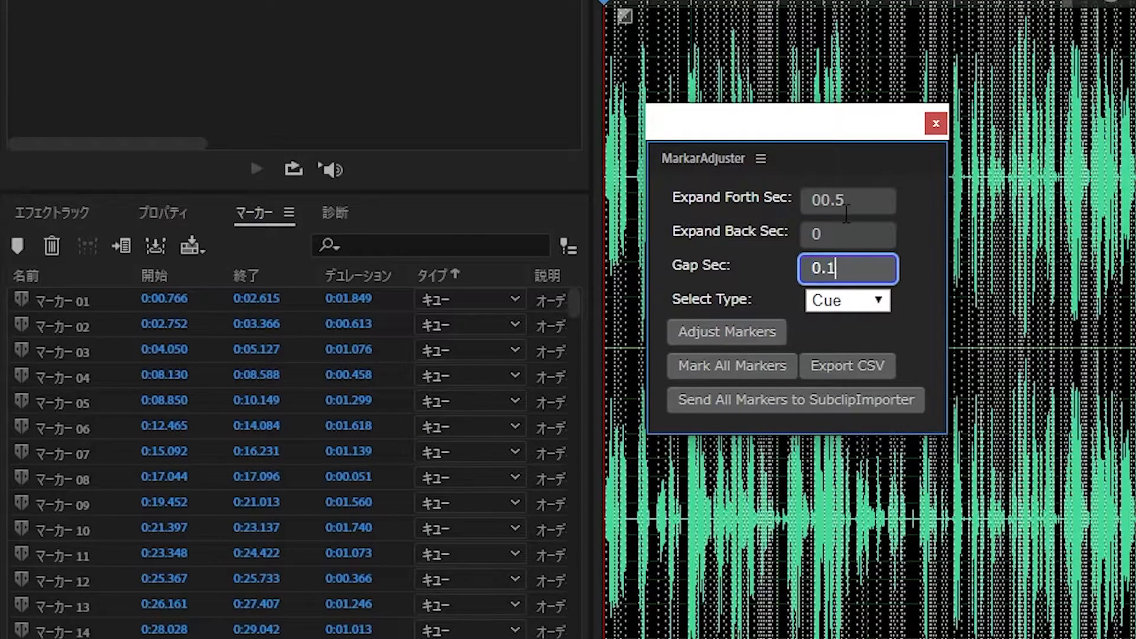
{"action": "left_click", "coordinate": [921, 310]}
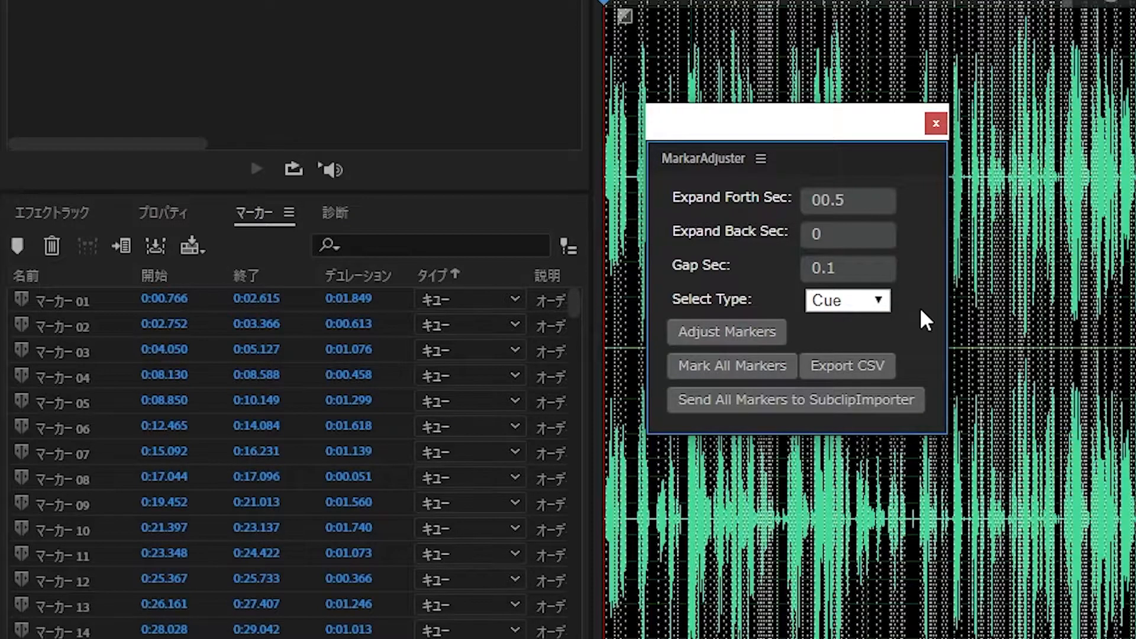
Run the marker adjustment with these settings and add all adjusted markers to the audio file.
{"action": "left_click", "coordinate": [695, 332]}
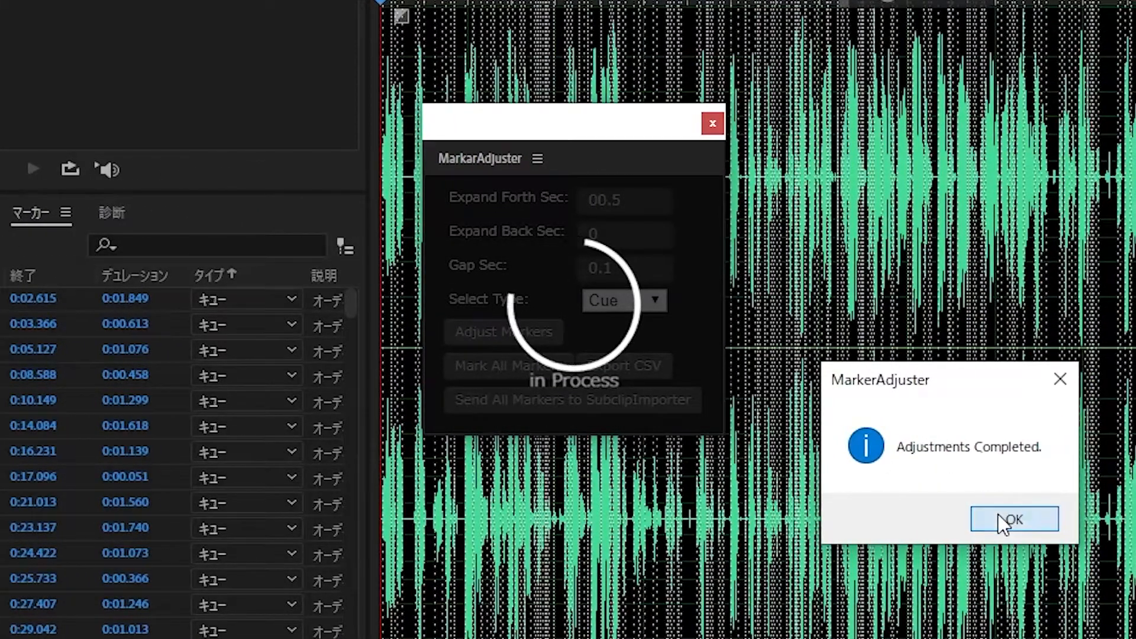
{"action": "left_click", "coordinate": [1009, 519]}
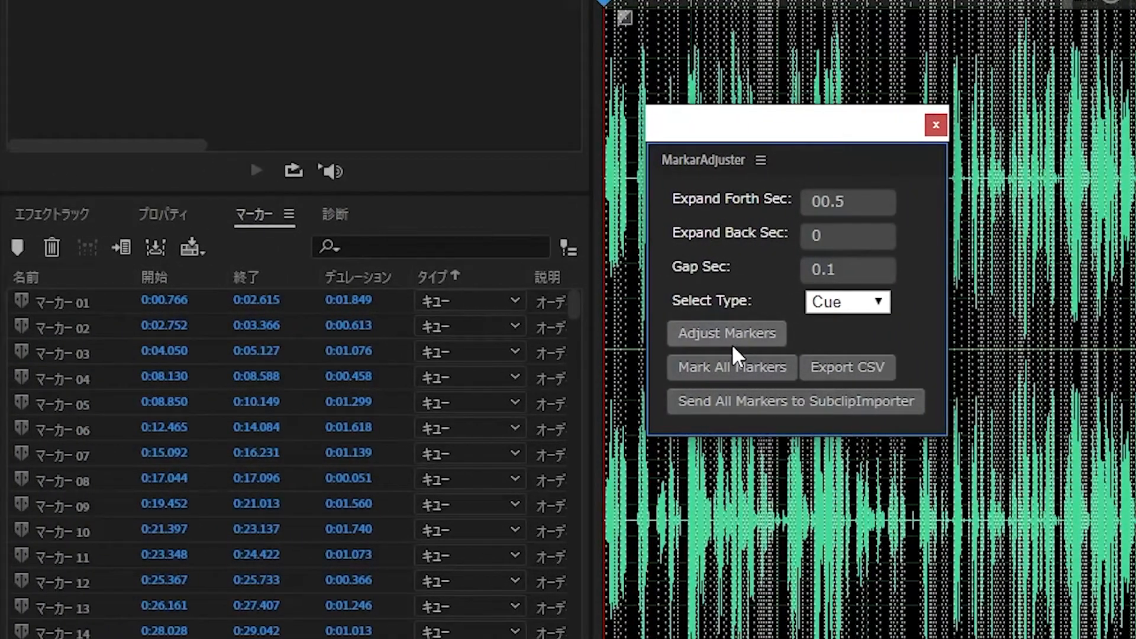
{"action": "left_click", "coordinate": [731, 367]}
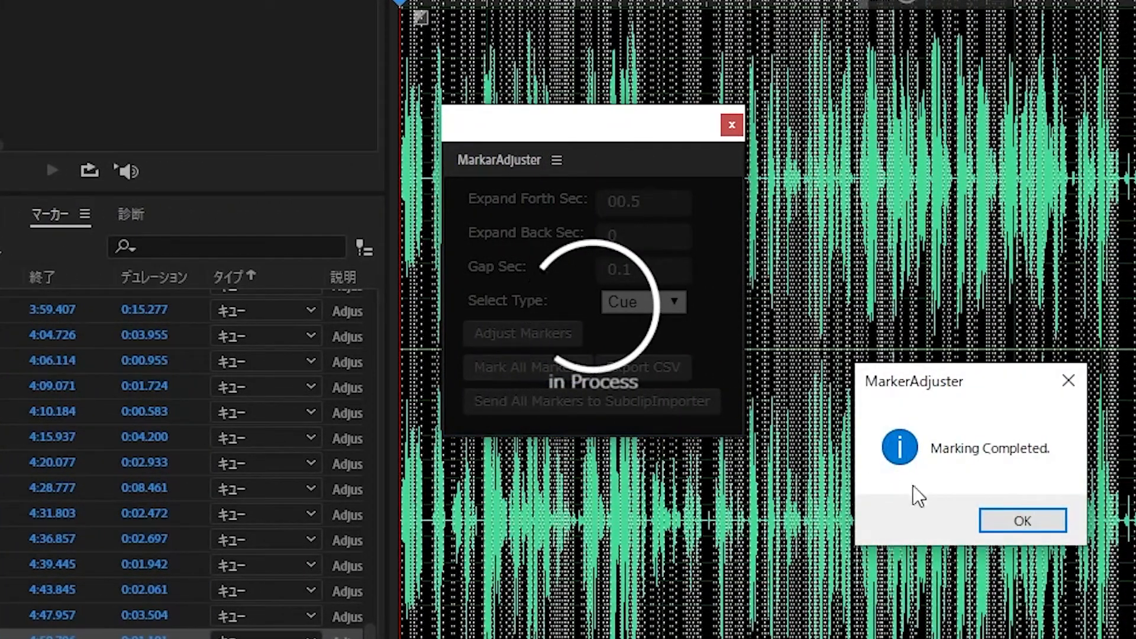
{"action": "left_click", "coordinate": [1011, 521]}
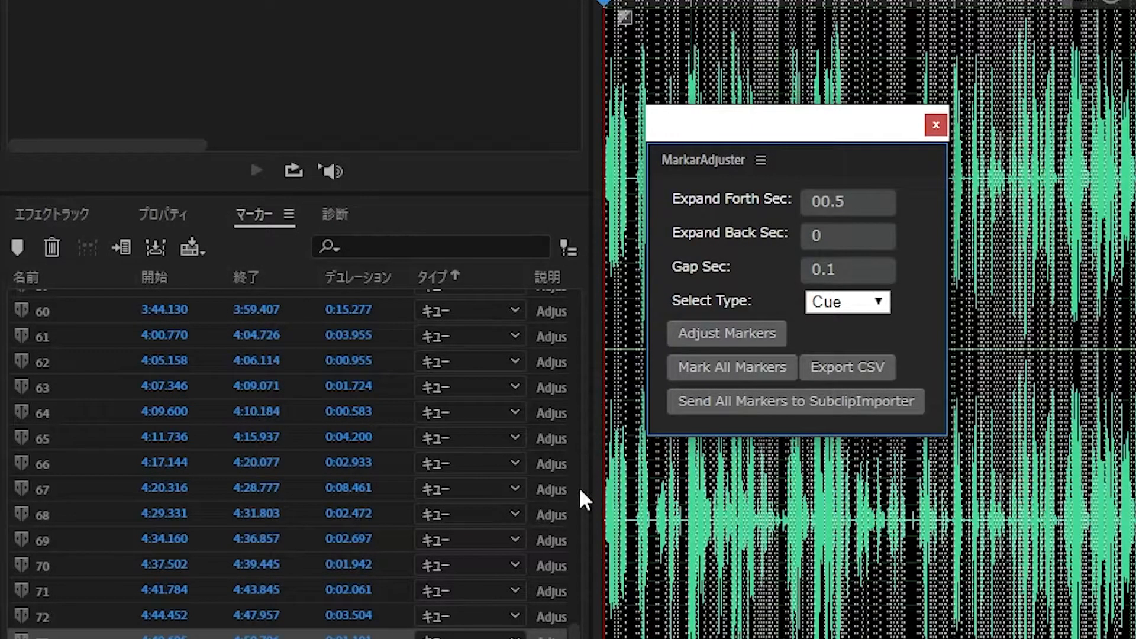
Delete the original markers マーカー 01 through マーカー 206, leaving only the adjusted numbered markers.
{"action": "scroll", "coordinate": [580, 490], "scroll_direction": "up", "scroll_amount": 5}
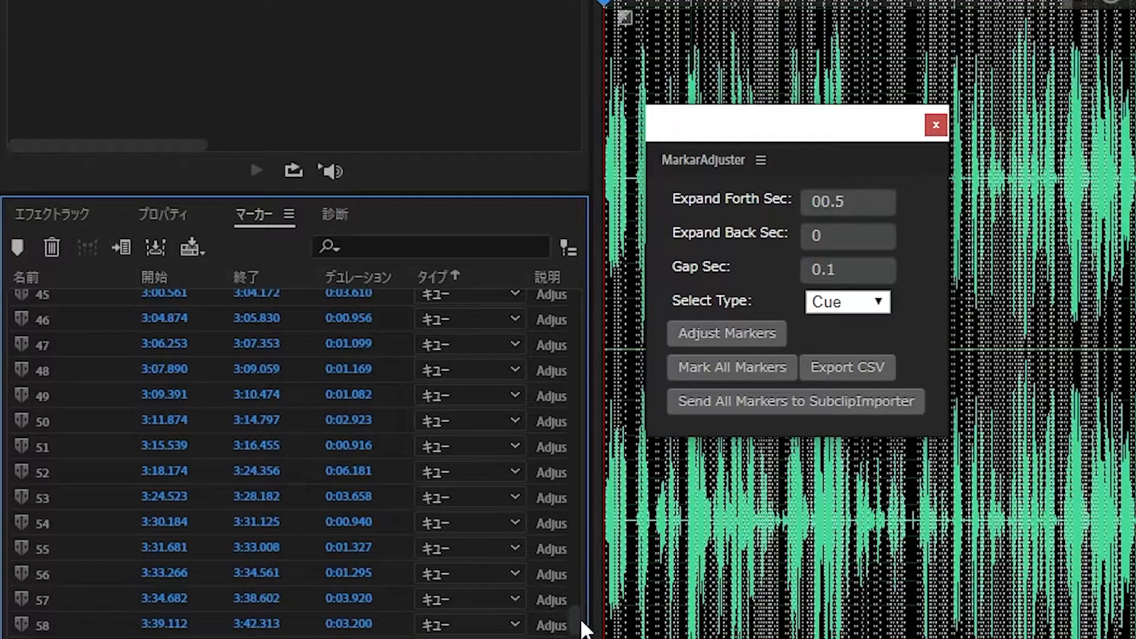
{"action": "scroll", "coordinate": [584, 563], "scroll_direction": "up", "scroll_amount": 5}
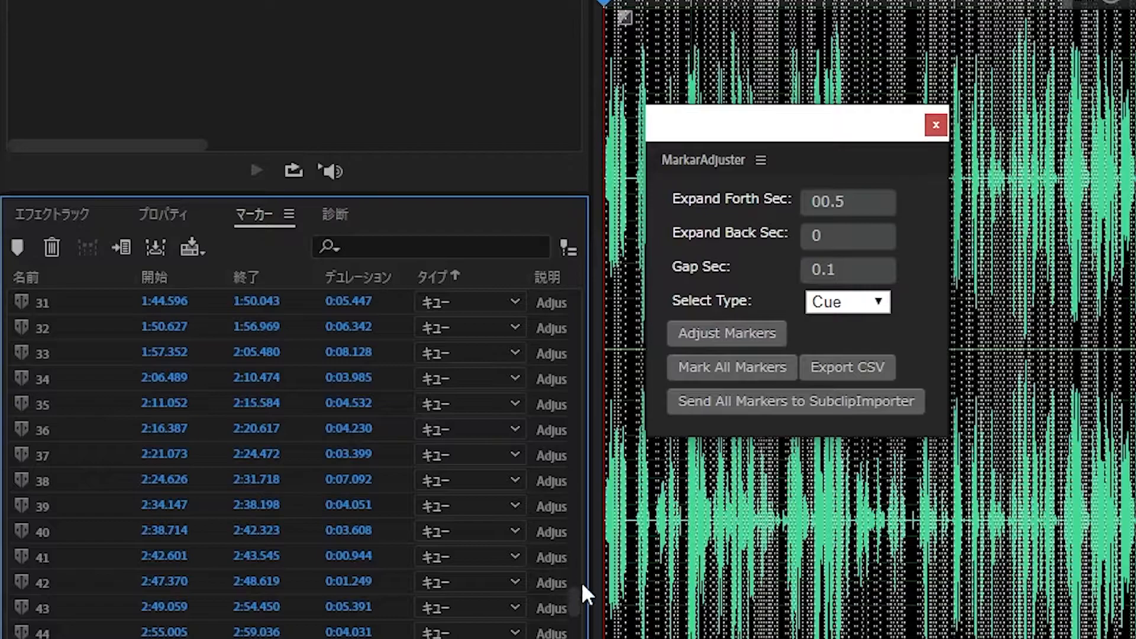
{"action": "left_click_drag", "start_coordinate": [578, 601], "coordinate": [588, 275]}
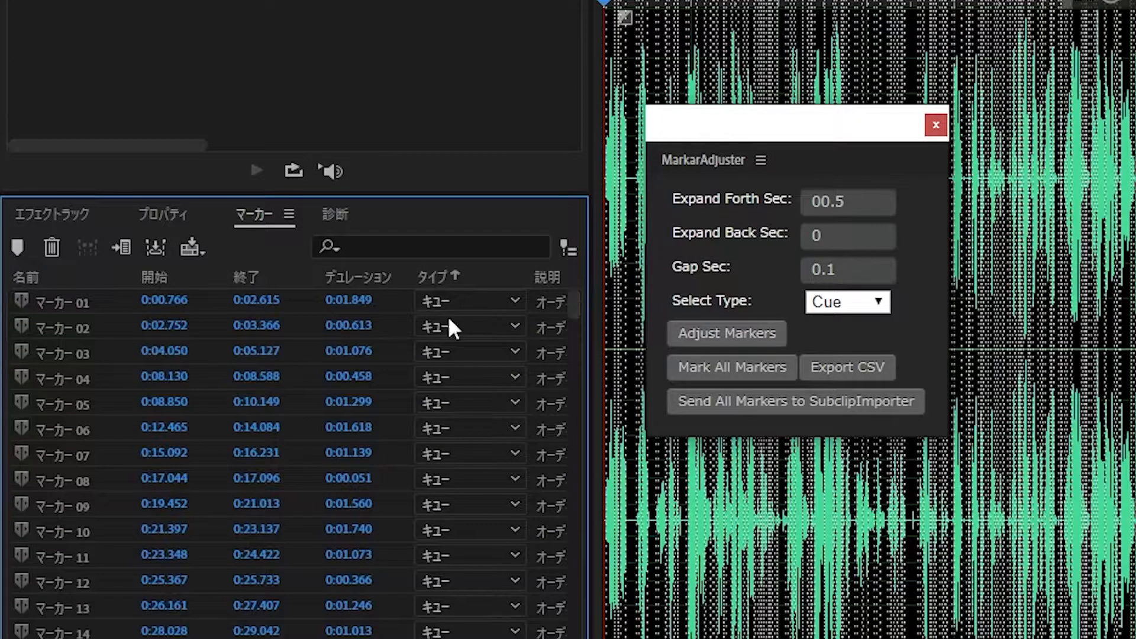
{"action": "left_click", "coordinate": [111, 307]}
{"action": "left_click_drag", "start_coordinate": [573, 311], "coordinate": [547, 563]}
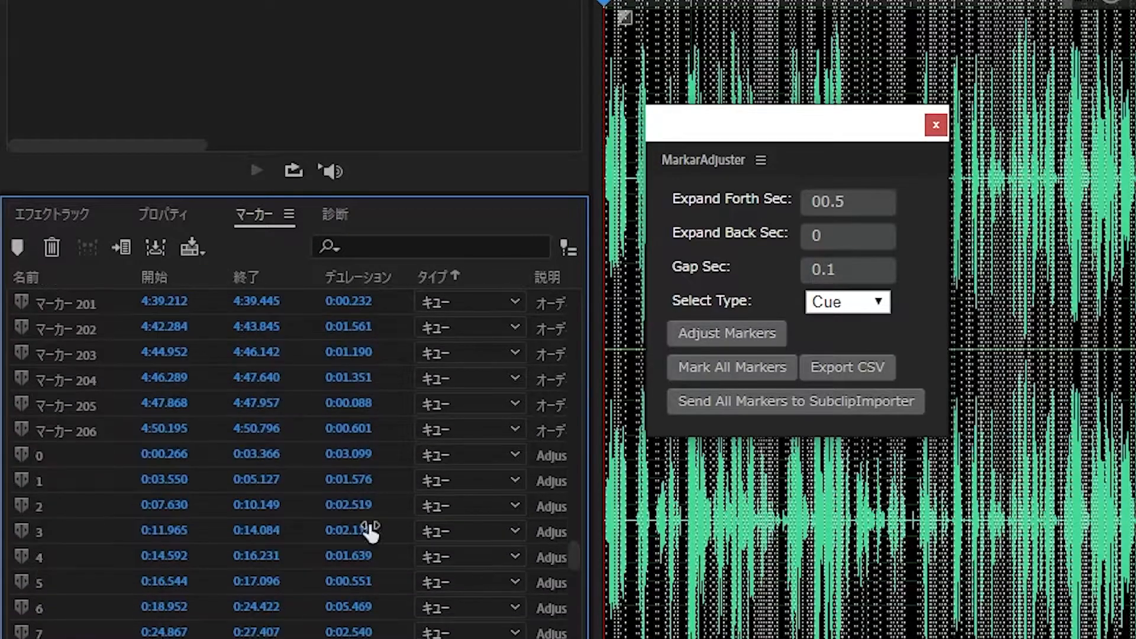
{"action": "left_click", "coordinate": [103, 426], "text": "shift"}
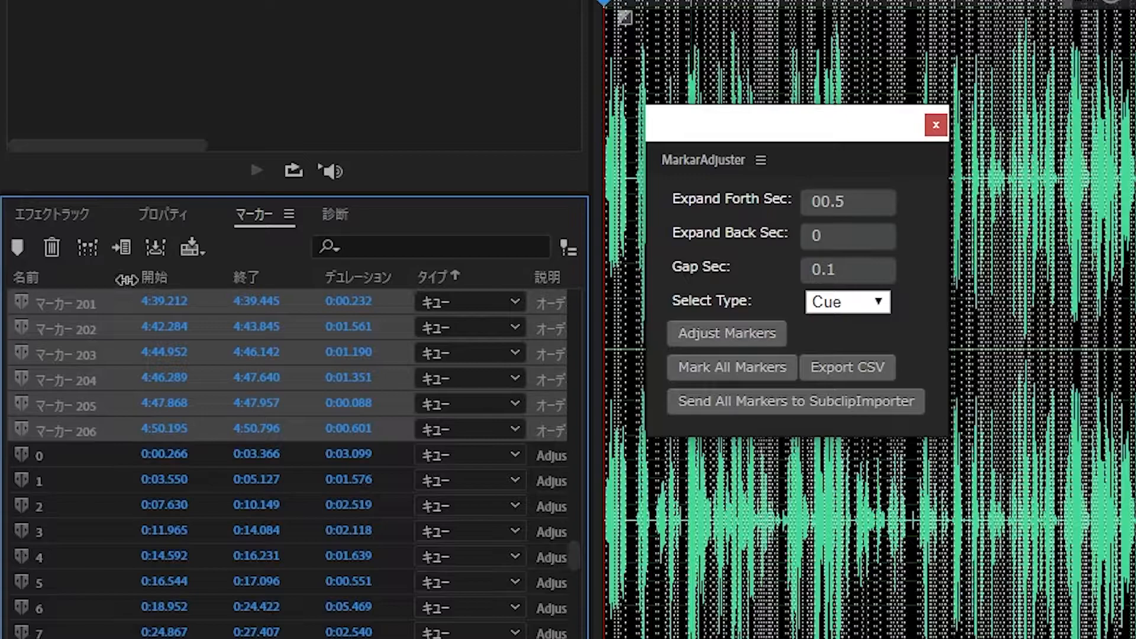
{"action": "key", "text": "Delete"}
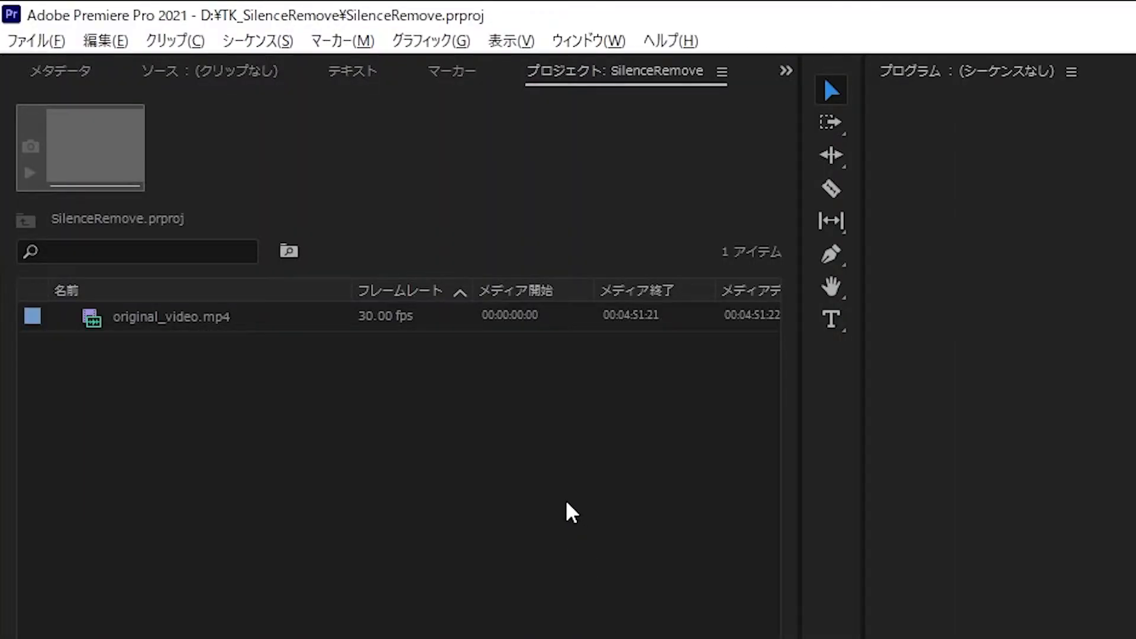
Switch to Premiere Pro, open the SubclipImporter extension, get all project items, and select original_video.mp4 as the source item.
{"action": "left_click", "coordinate": [585, 41]}
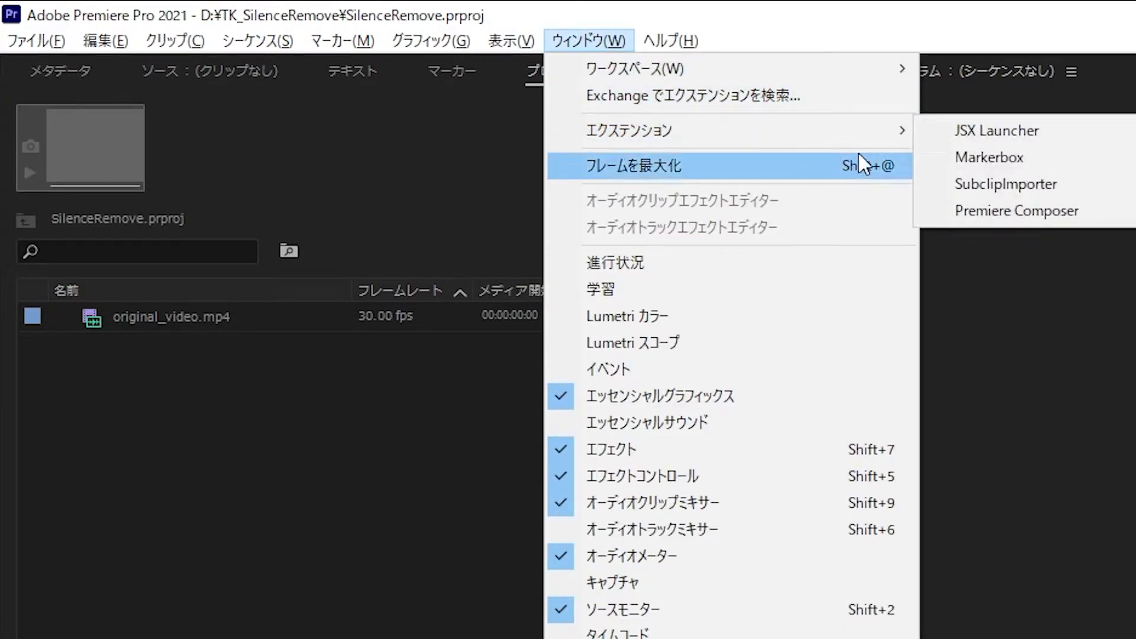
{"action": "left_click", "coordinate": [990, 184]}
{"action": "left_click_drag", "start_coordinate": [913, 379], "coordinate": [869, 341]}
{"action": "left_click", "coordinate": [831, 415]}
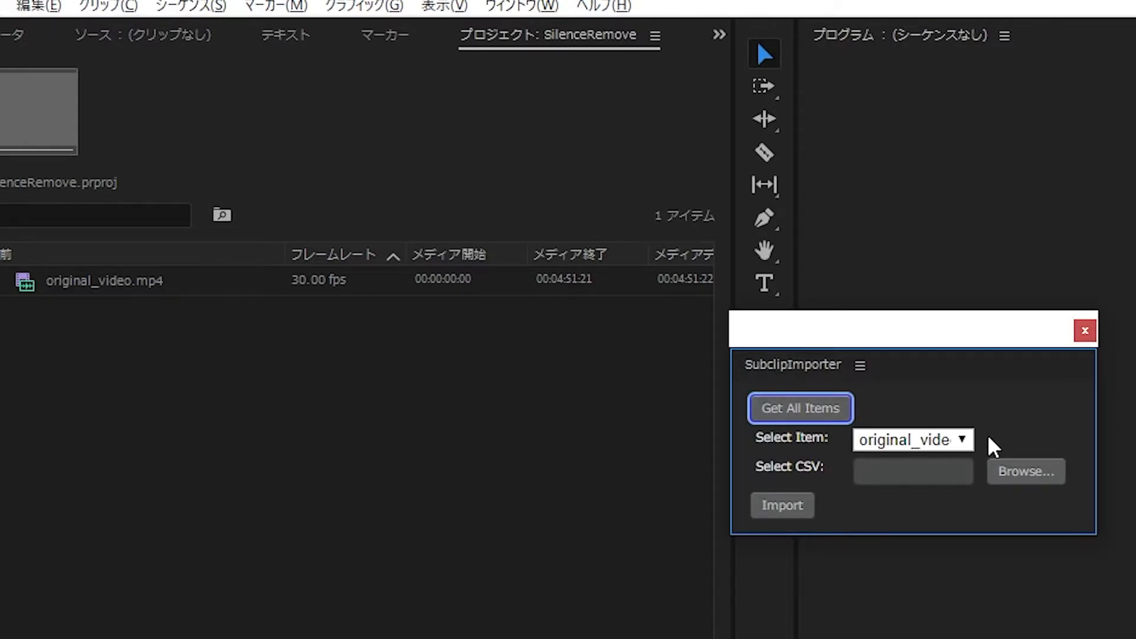
{"action": "left_click", "coordinate": [948, 442]}
{"action": "left_click", "coordinate": [946, 460]}
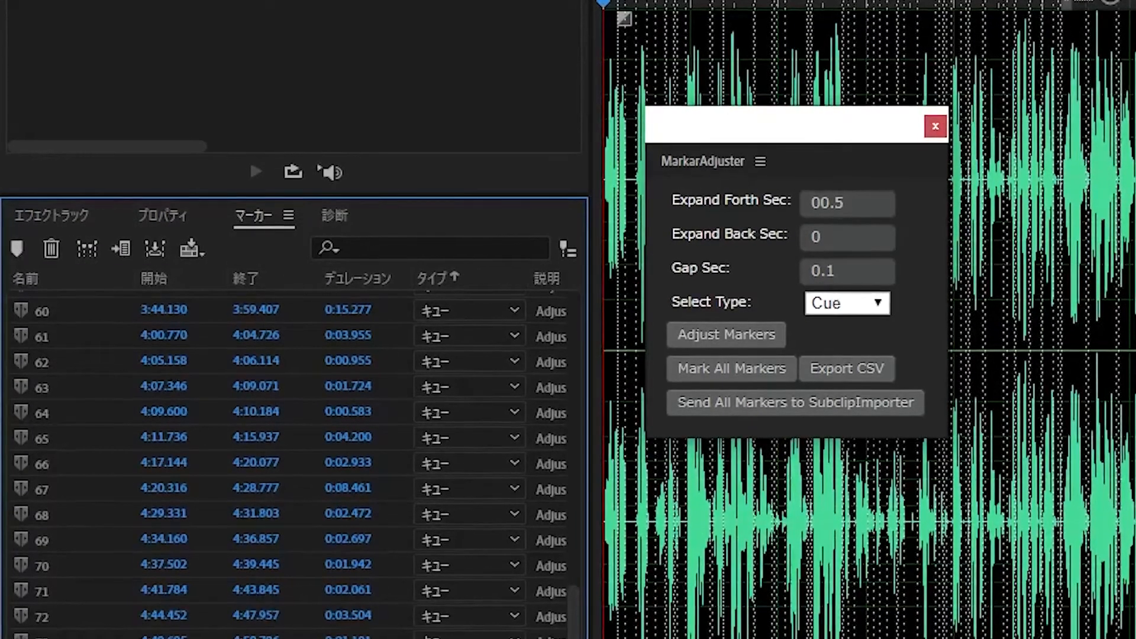
From MarkarAdjuster in Audition, send all markers to SubclipImporter and approve creating subclips from the selected item in Premiere Pro.
{"action": "left_click", "coordinate": [841, 402]}
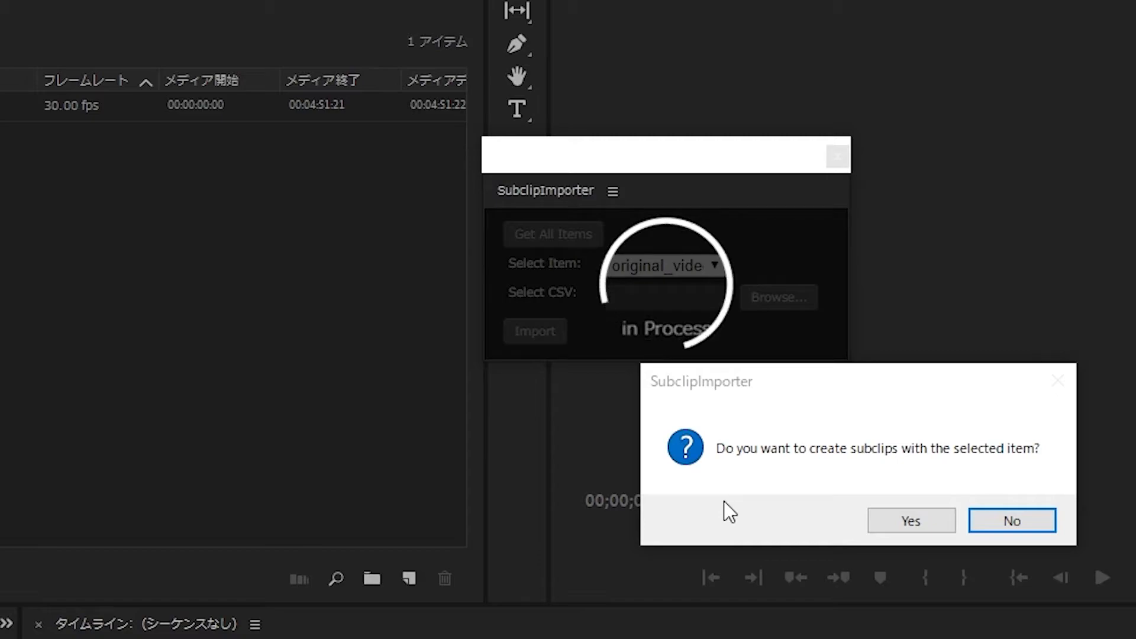
{"action": "left_click", "coordinate": [906, 520]}
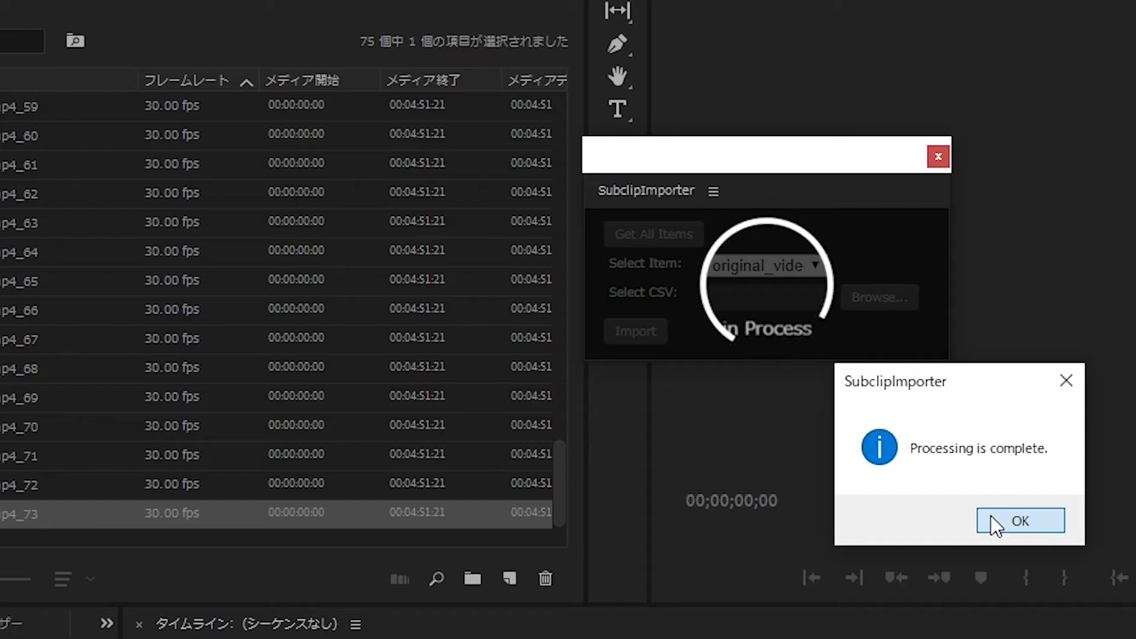
{"action": "left_click", "coordinate": [992, 519]}
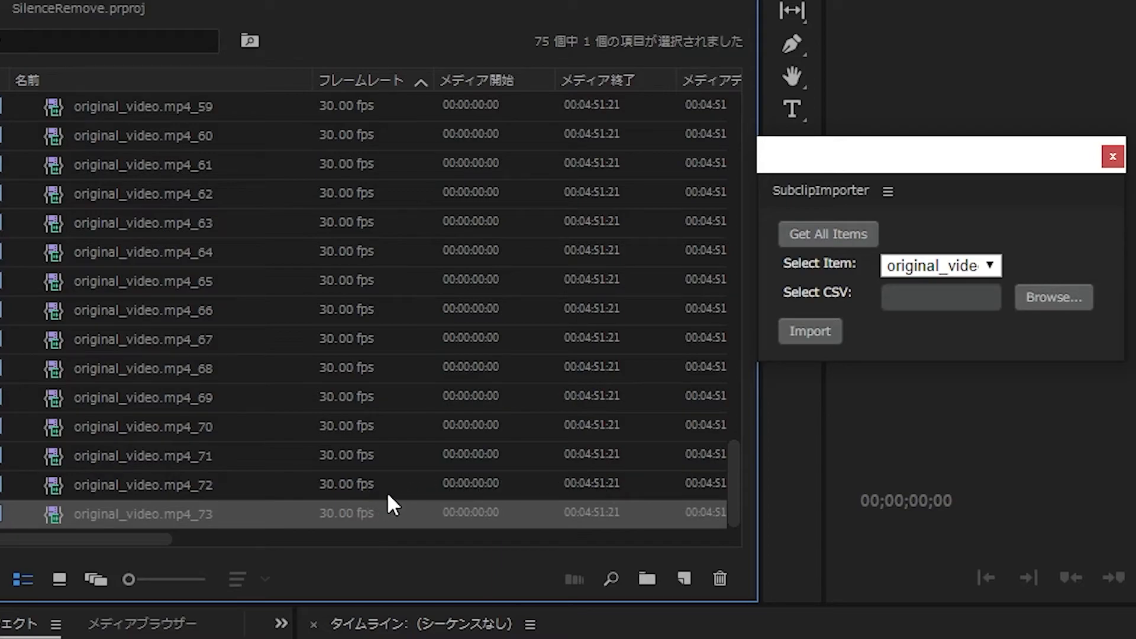
Select all subclips from original_video.mp4_0 through original_video.mp4_73 and create a new sequence from them in the empty timeline.
{"action": "scroll", "coordinate": [391, 495], "scroll_direction": "up", "scroll_amount": 4}
{"action": "left_click_drag", "start_coordinate": [731, 396], "coordinate": [723, 93]}
{"action": "left_click", "coordinate": [196, 135]}
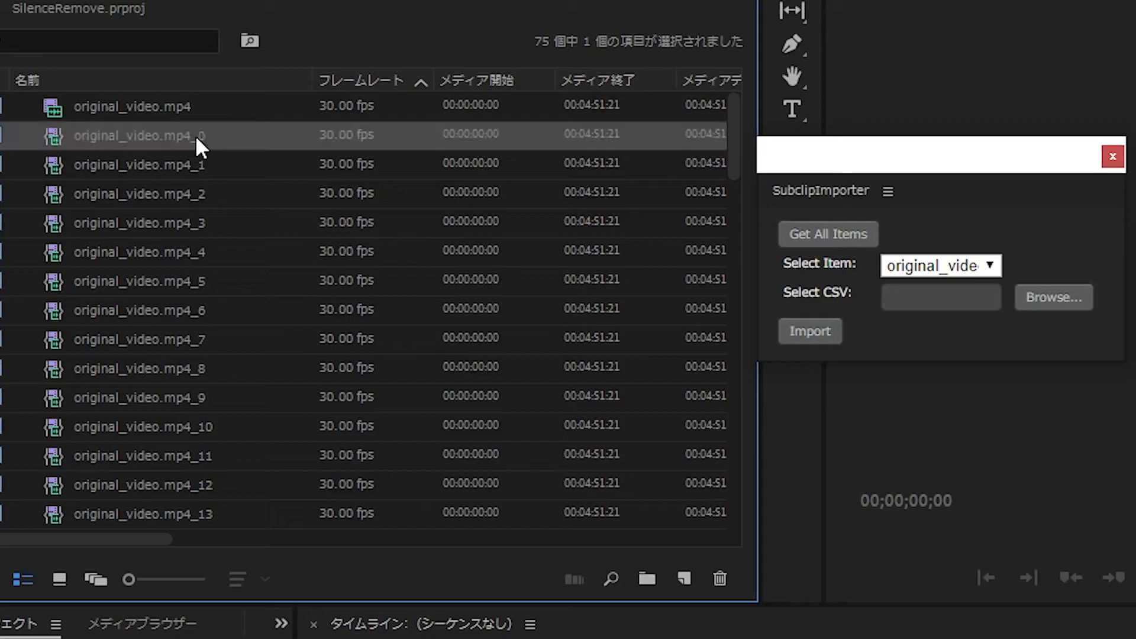
{"action": "left_click_drag", "start_coordinate": [722, 139], "coordinate": [728, 536]}
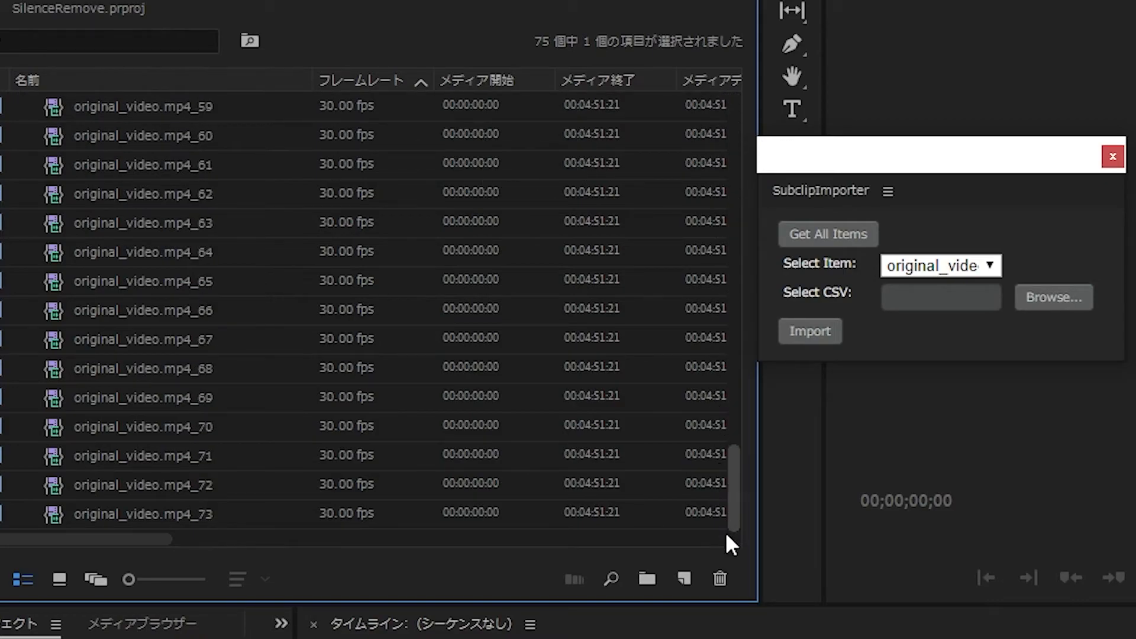
{"action": "left_click", "coordinate": [194, 496], "text": "shift"}
{"action": "left_click", "coordinate": [192, 502], "text": "shift"}
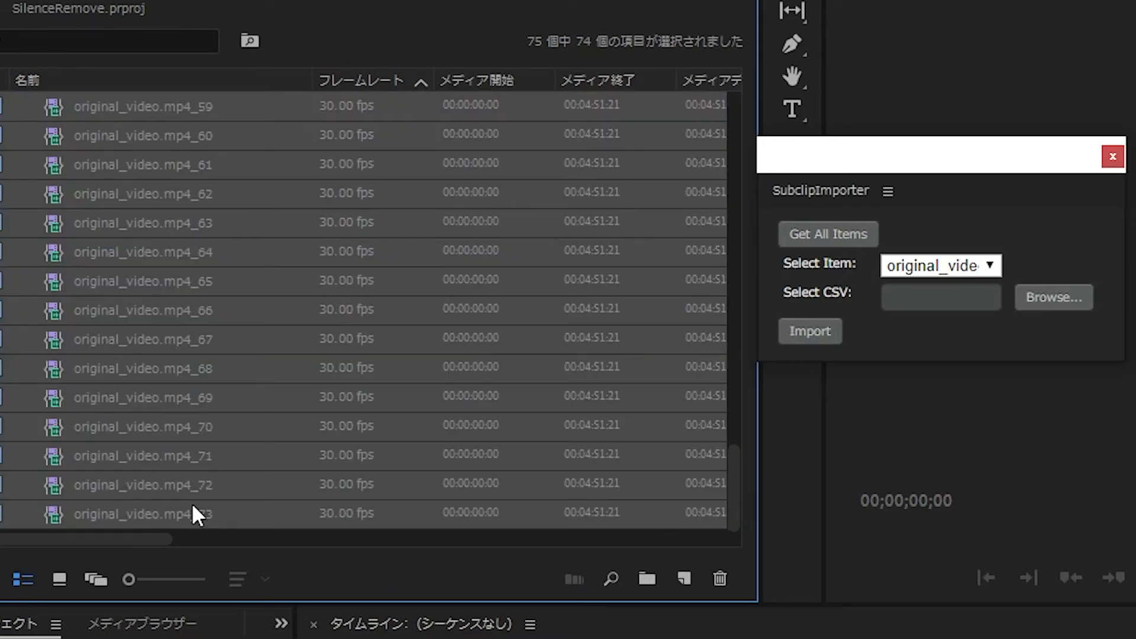
{"action": "left_click_drag", "start_coordinate": [205, 483], "coordinate": [410, 638]}
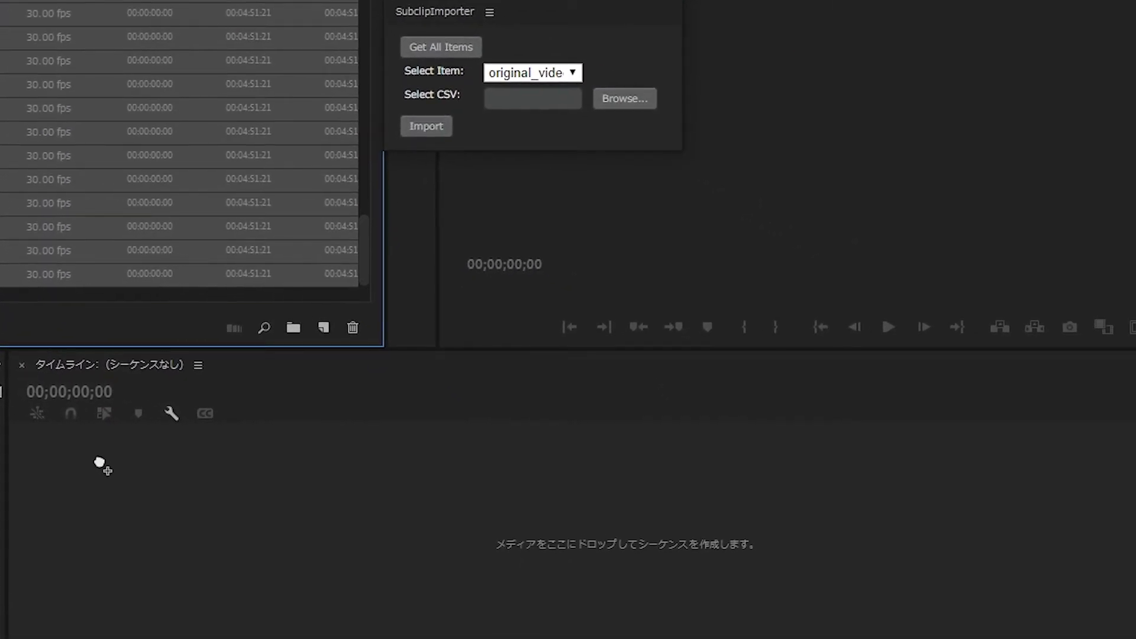
{"action": "left_click_drag", "start_coordinate": [100, 463], "coordinate": [101, 465]}
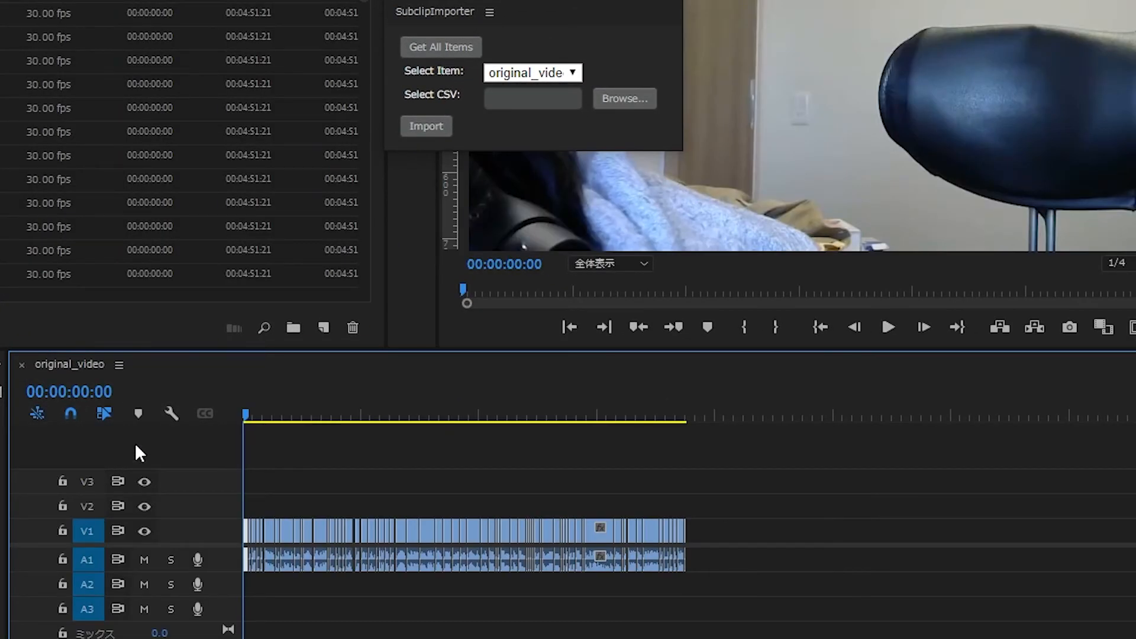
Close SubclipImporter, then enlarge audio track A1 to show its waveforms and play the sequence from the start.
{"action": "left_click", "coordinate": [673, 0]}
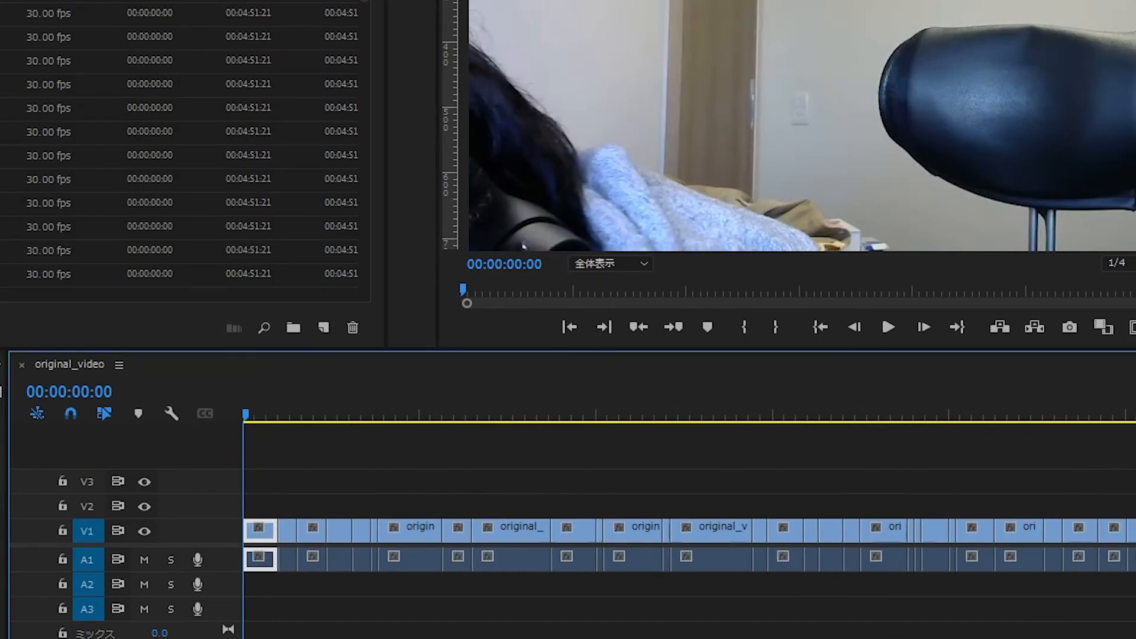
{"action": "left_click_drag", "start_coordinate": [223, 570], "coordinate": [221, 622]}
{"action": "key", "text": "space"}
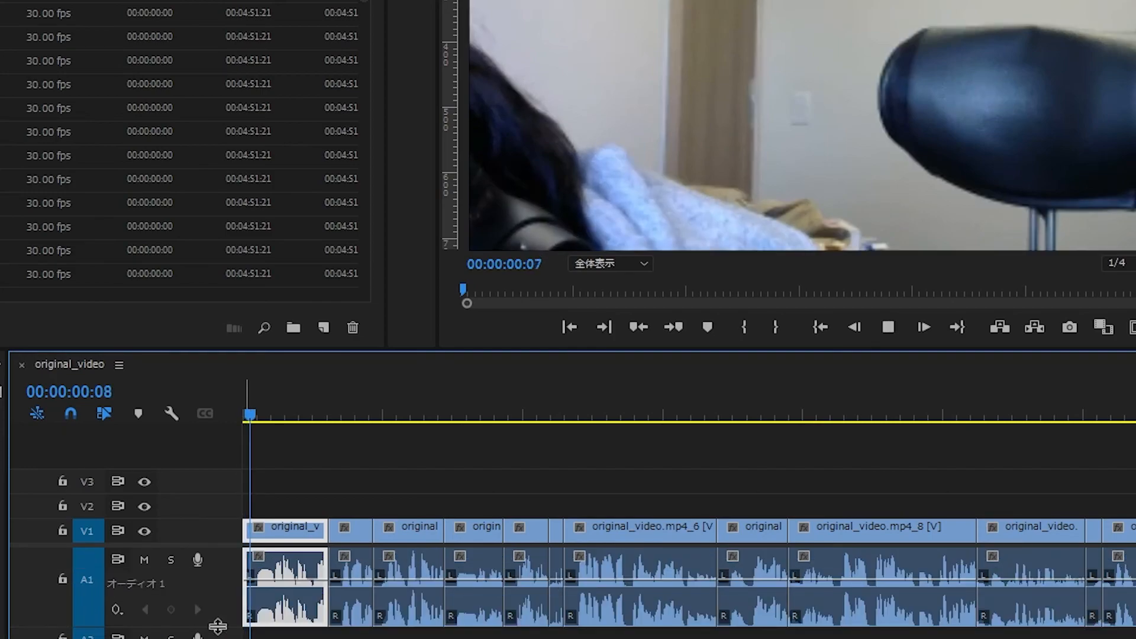